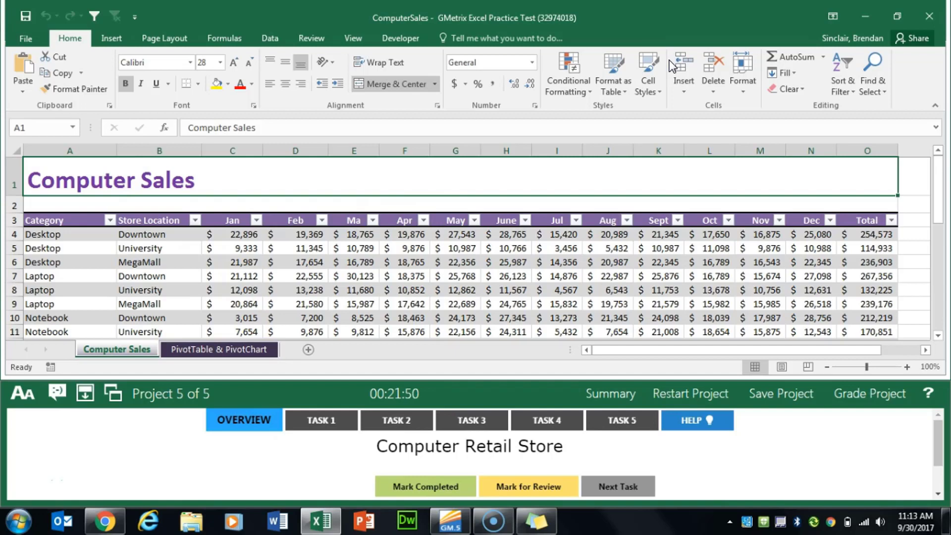
Show the Task 1 instructions, then add a Linear trendline for the Notebook series to the Downtown Sales Trend chart
{"action": "left_click", "coordinate": [331, 421]}
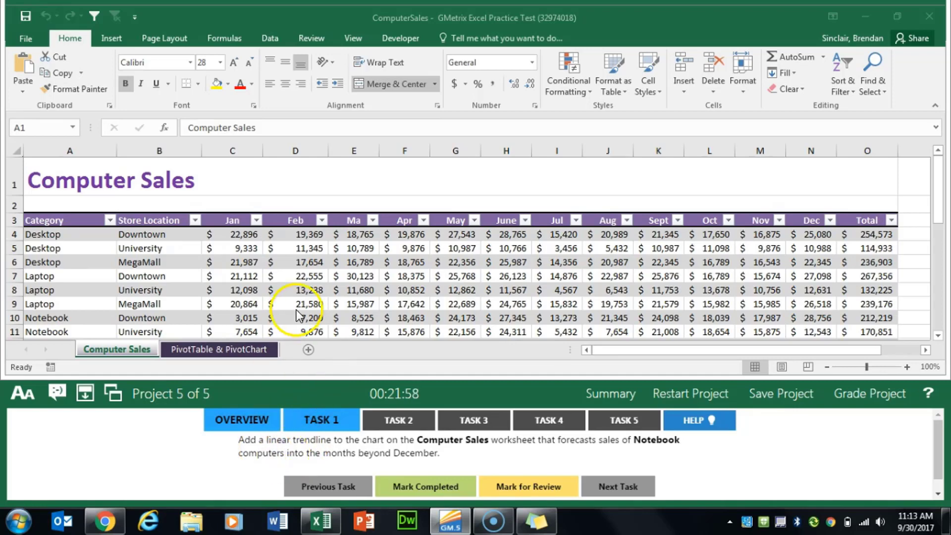
{"action": "scroll", "coordinate": [297, 310], "scroll_direction": "down", "scroll_amount": 4}
{"action": "left_click", "coordinate": [229, 298]}
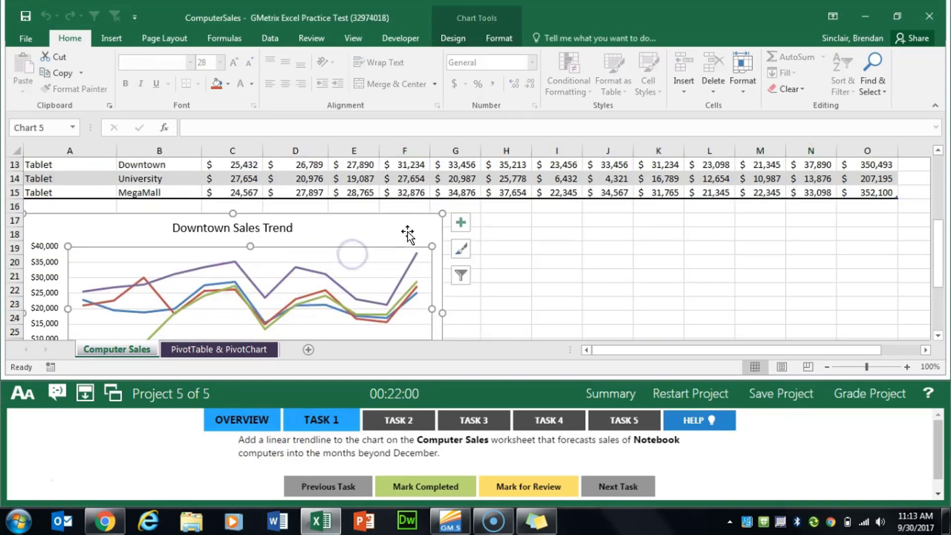
{"action": "left_click", "coordinate": [461, 223]}
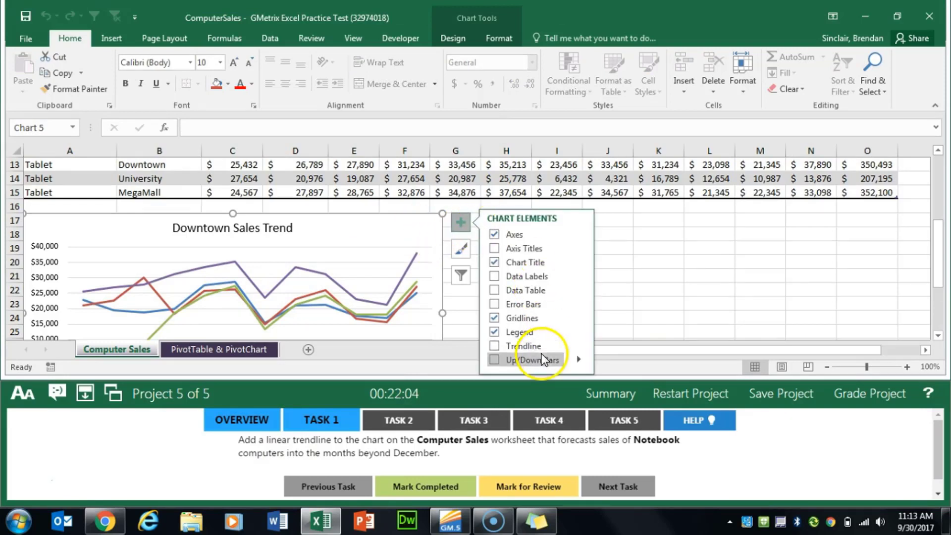
{"action": "left_click", "coordinate": [577, 345]}
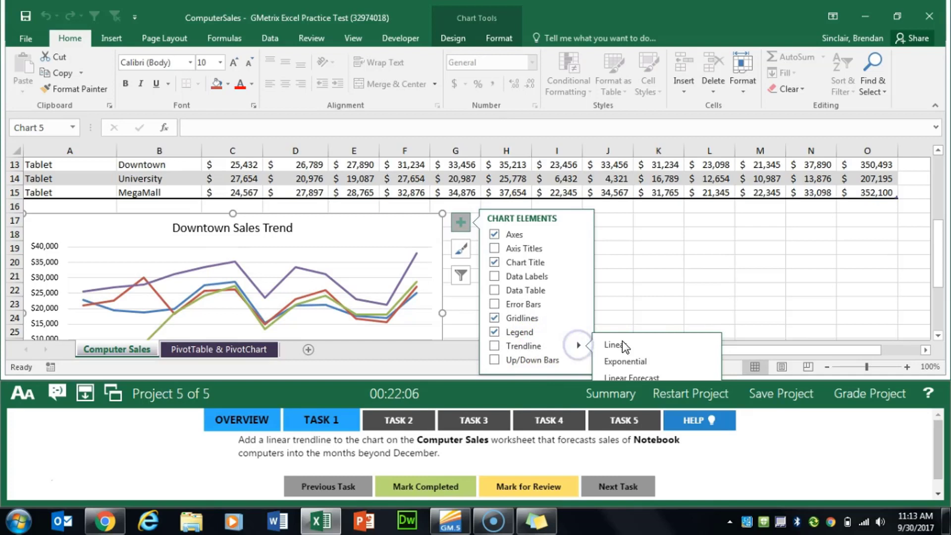
{"action": "left_click", "coordinate": [617, 342]}
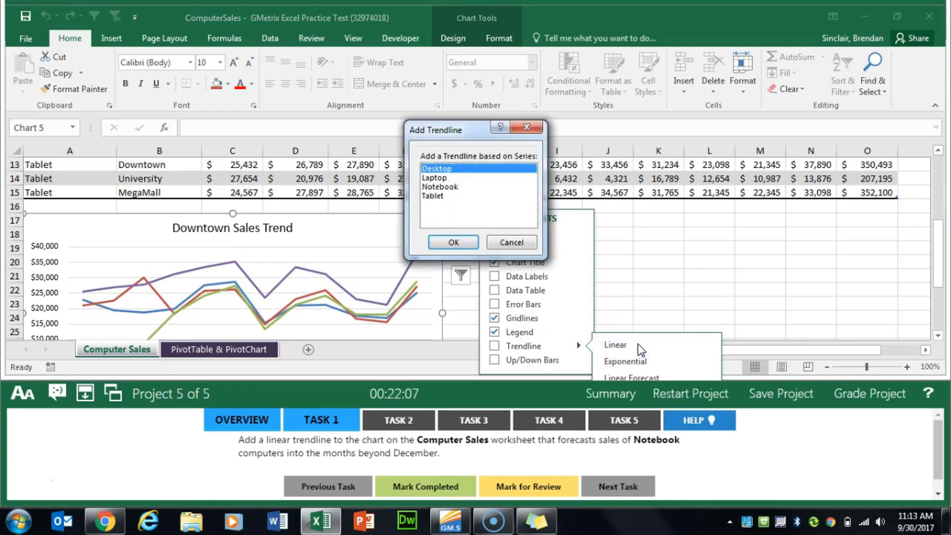
{"action": "left_click", "coordinate": [450, 187]}
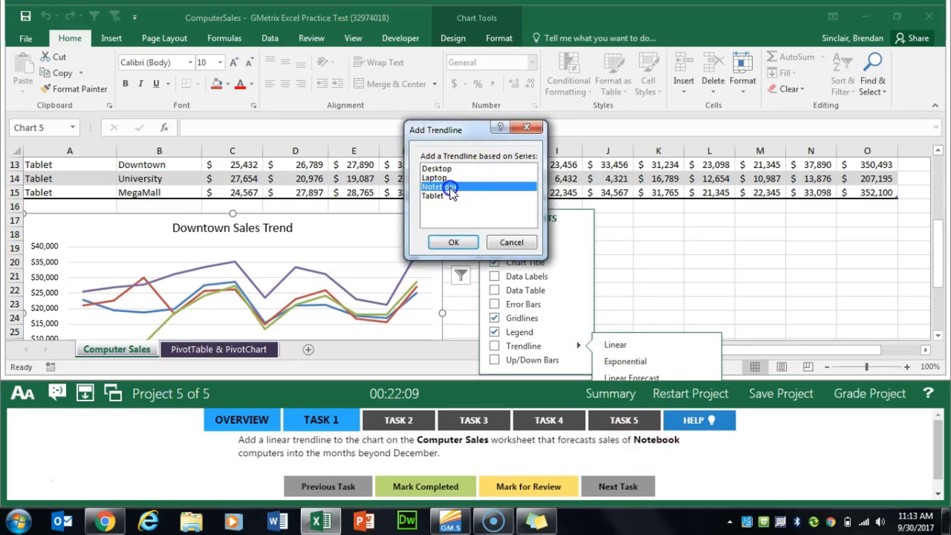
{"action": "left_click", "coordinate": [453, 243]}
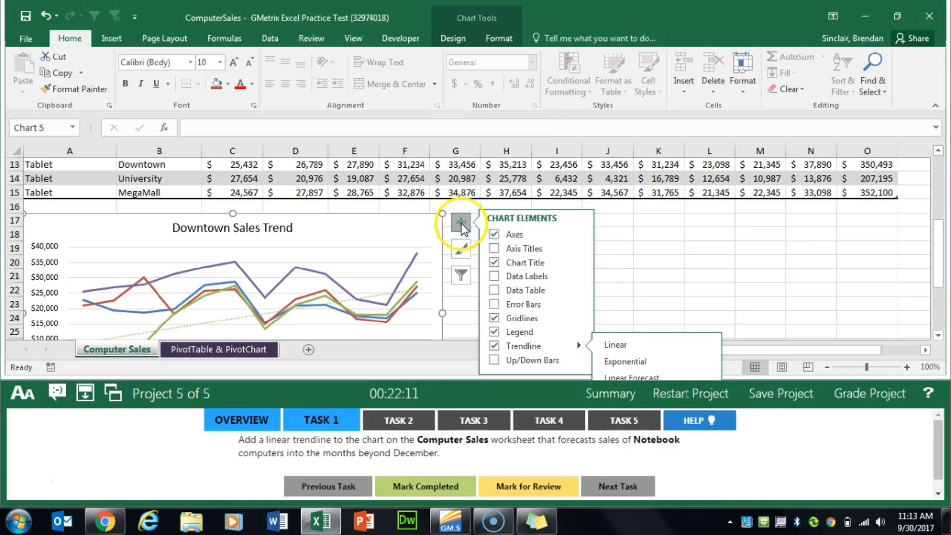
{"action": "left_click", "coordinate": [460, 222]}
Mark the trendline task completed and show the Task 2 instructions
{"action": "left_click", "coordinate": [425, 486]}
{"action": "left_click", "coordinate": [402, 416]}
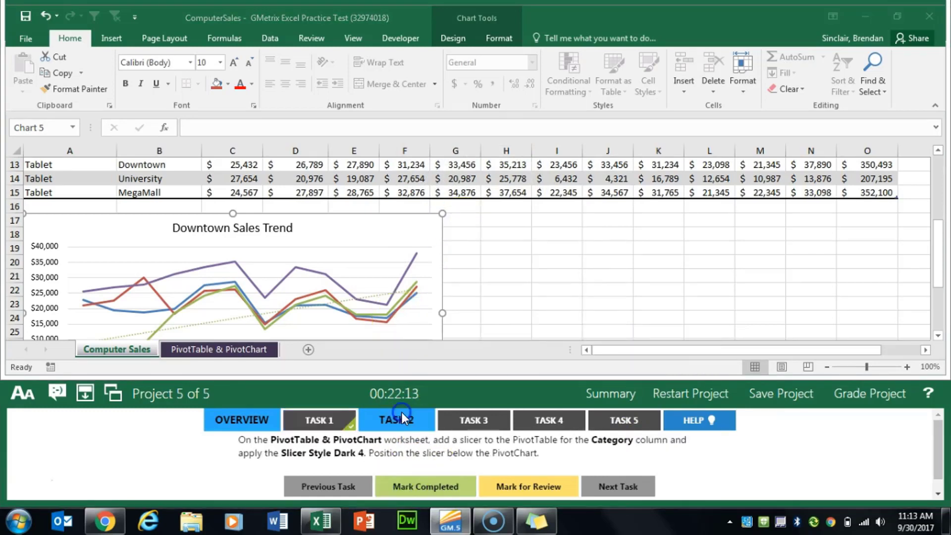
{"action": "left_click", "coordinate": [401, 447]}
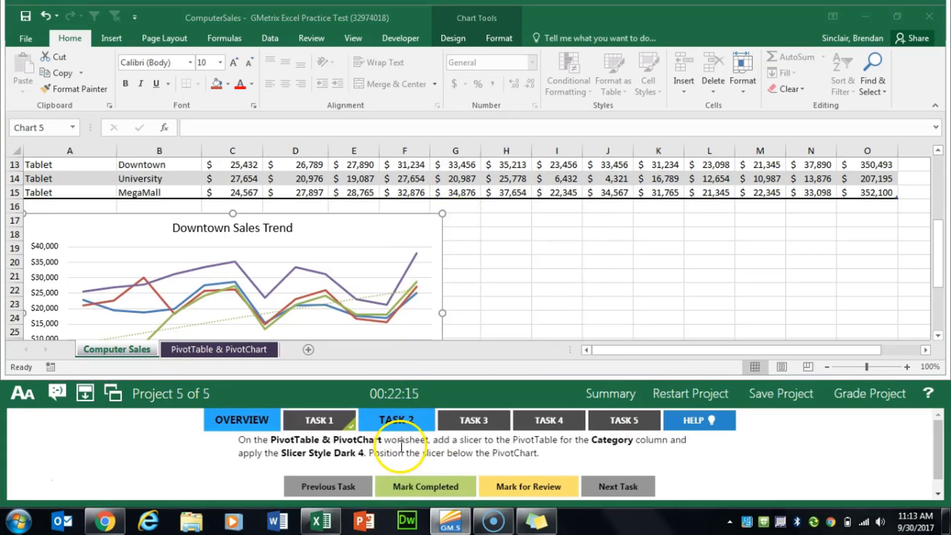
On the PivotTable & PivotChart sheet, insert a slicer for the pivot table with Category checked
{"action": "left_click", "coordinate": [221, 349]}
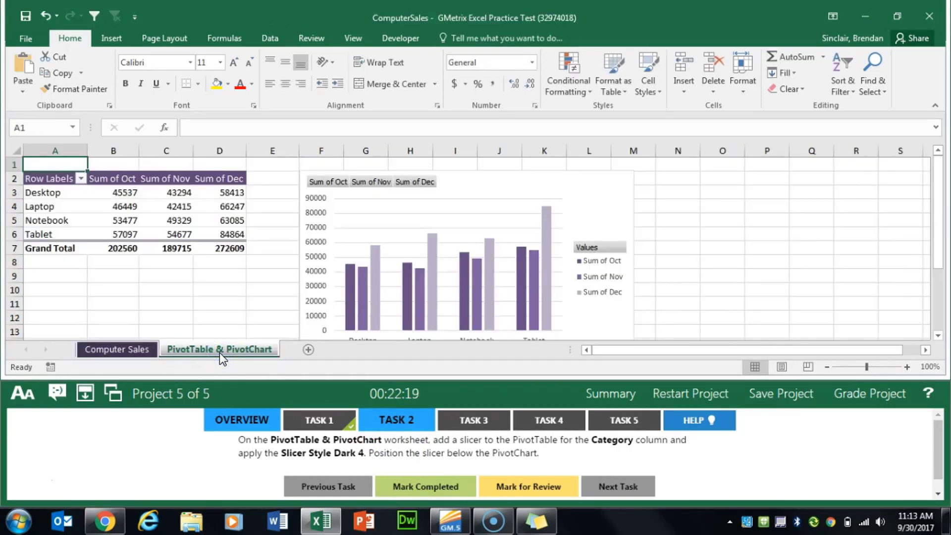
{"action": "left_click", "coordinate": [187, 218]}
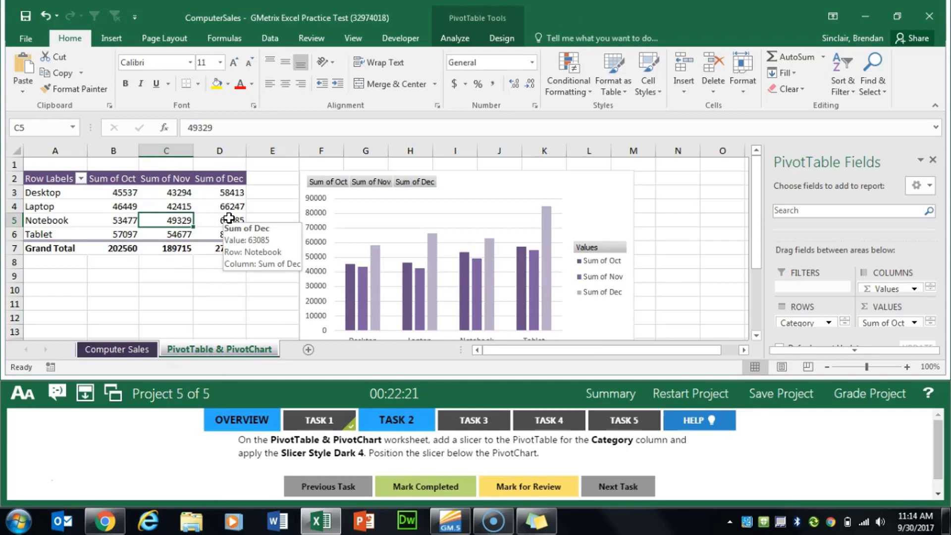
{"action": "left_click", "coordinate": [259, 43]}
{"action": "left_click", "coordinate": [454, 38]}
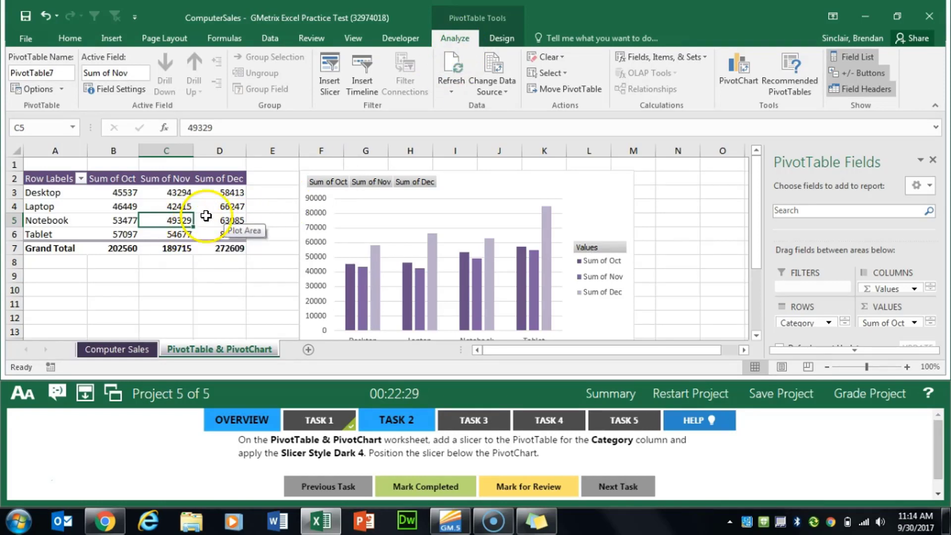
{"action": "left_click", "coordinate": [330, 80]}
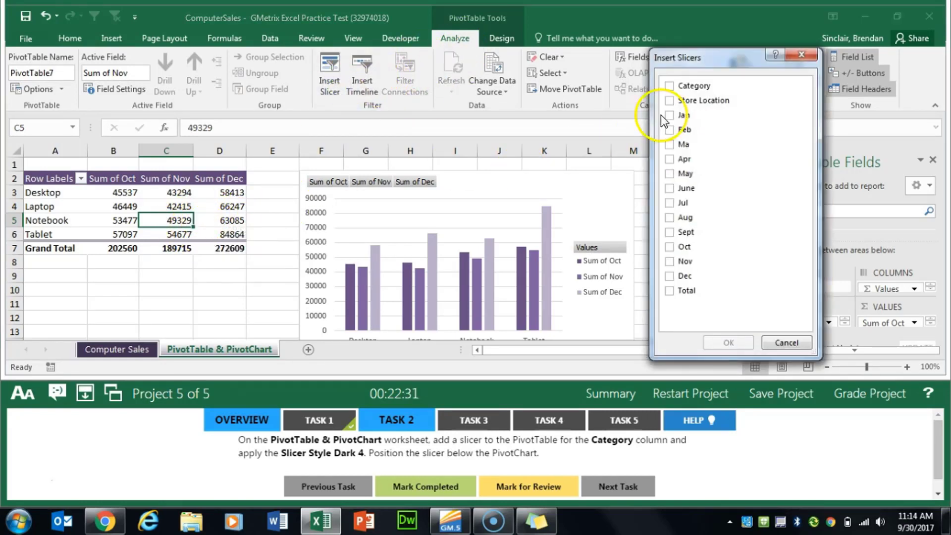
{"action": "left_click", "coordinate": [669, 86]}
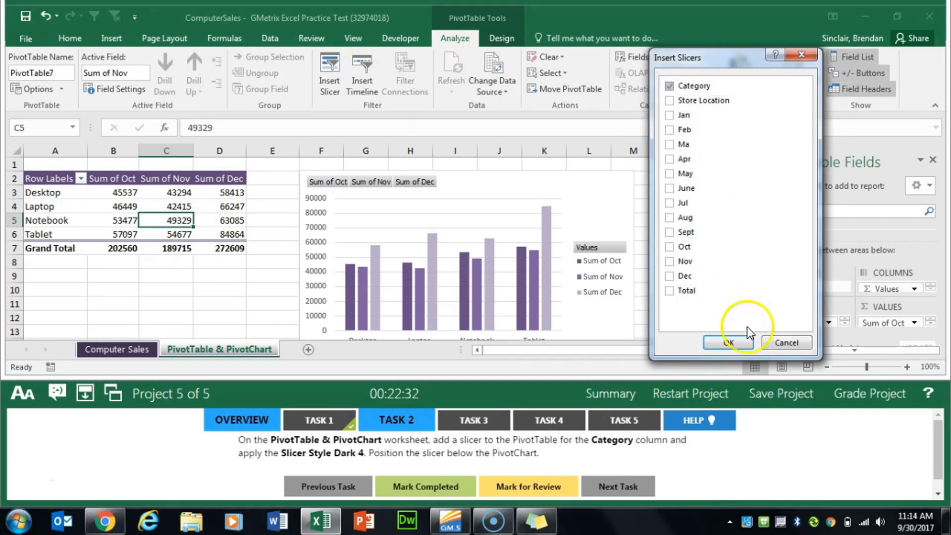
Create the Category slicer in Slicer Style Dark 4 below the PivotTable, and mark Task 2 completed
{"action": "left_click", "coordinate": [732, 340]}
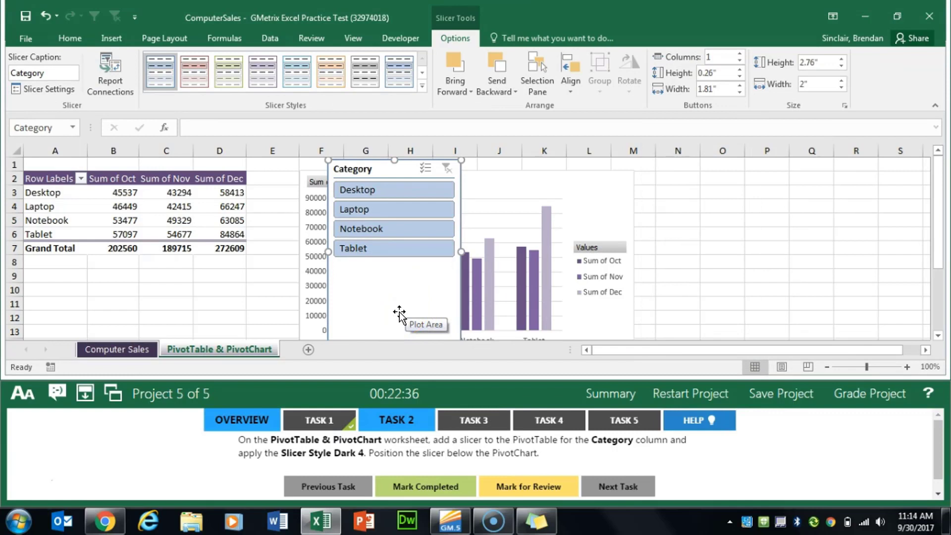
{"action": "left_click", "coordinate": [425, 87]}
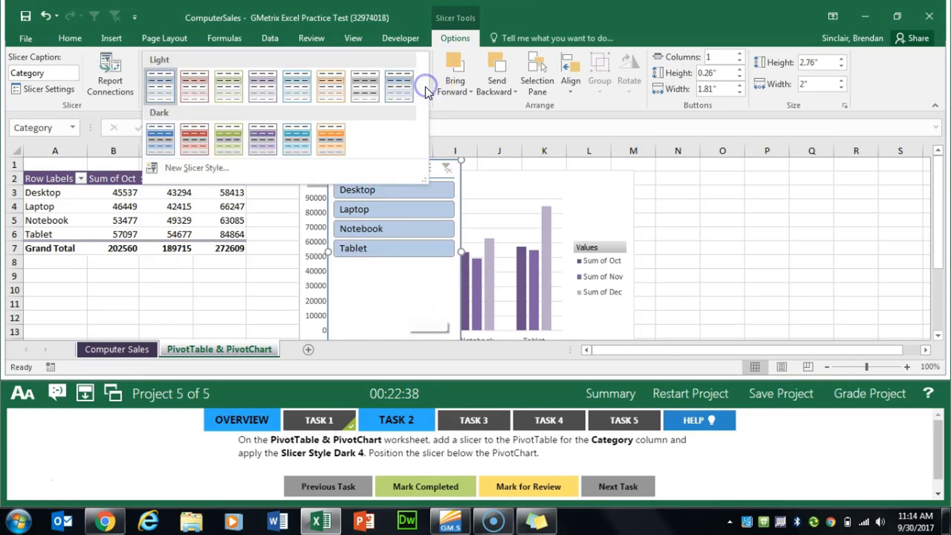
{"action": "left_click", "coordinate": [261, 146]}
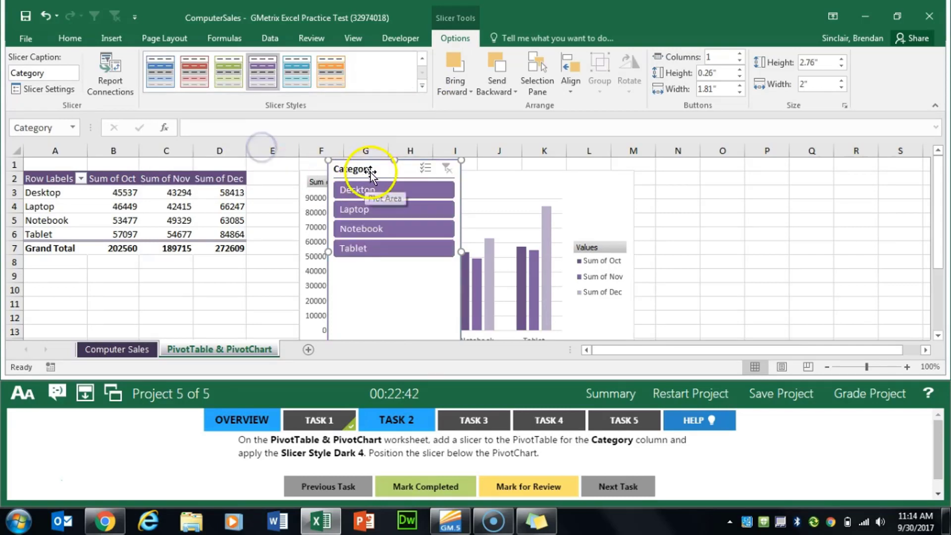
{"action": "left_click_drag", "start_coordinate": [352, 170], "coordinate": [78, 274]}
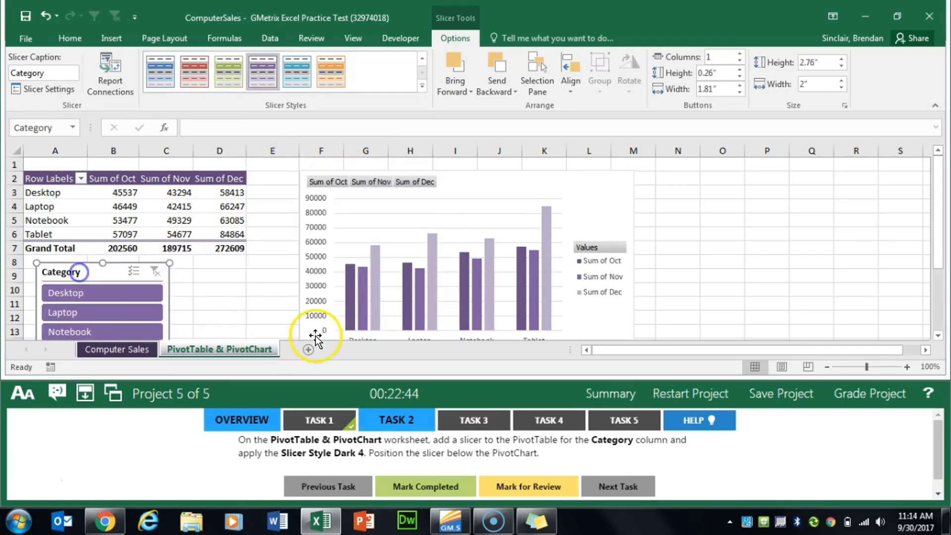
{"action": "left_click", "coordinate": [425, 486]}
Show the Task 3 instructions and the pivot table's PivotTable Fields list, and open the test window's docking options
{"action": "left_click", "coordinate": [471, 423]}
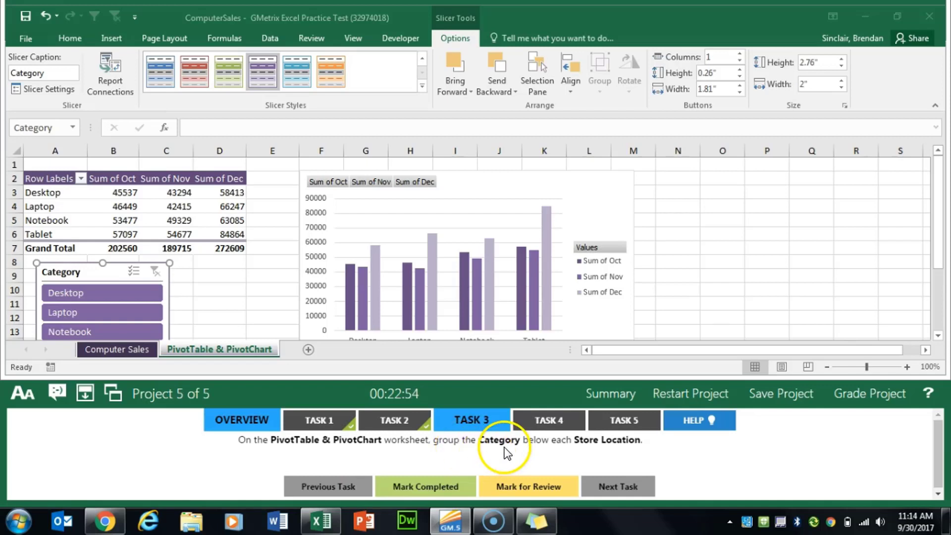
{"action": "left_click", "coordinate": [208, 206]}
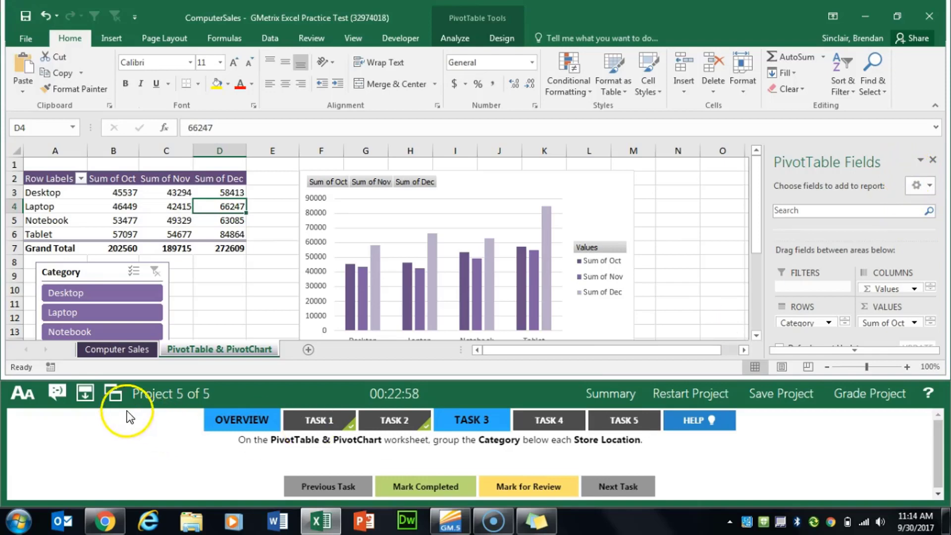
{"action": "left_click", "coordinate": [85, 394]}
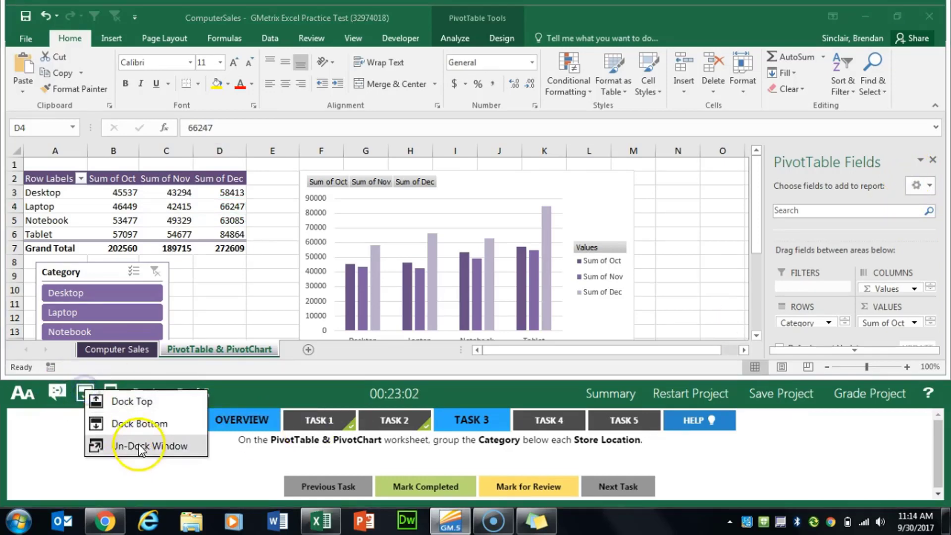
Float the test window and add Store Location to the pivot table Rows above Category
{"action": "left_click", "coordinate": [140, 443]}
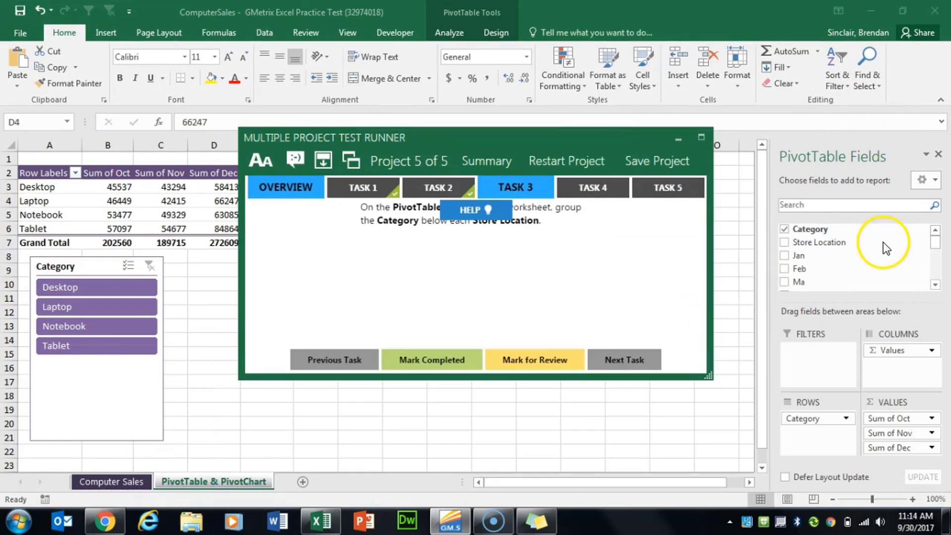
{"action": "left_click_drag", "start_coordinate": [605, 132], "coordinate": [421, 134]}
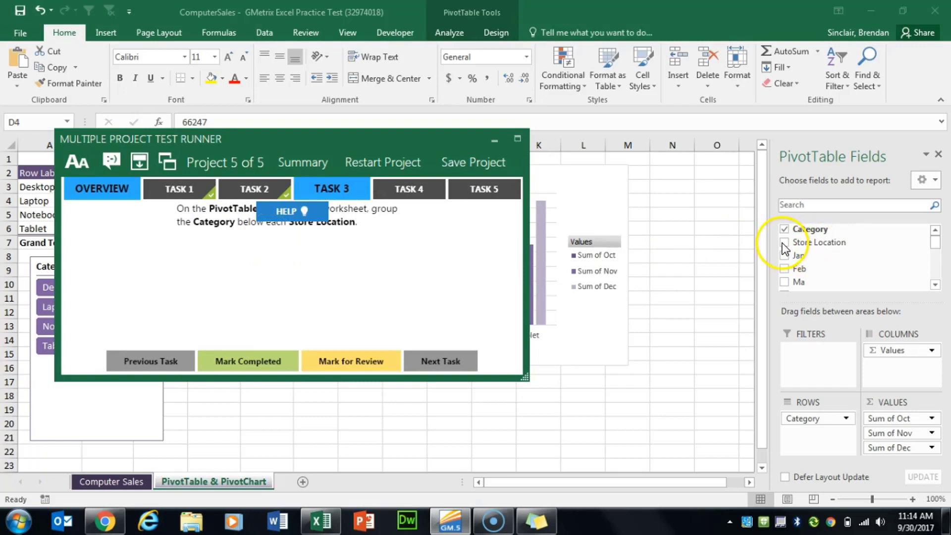
{"action": "left_click_drag", "start_coordinate": [823, 243], "coordinate": [827, 412]}
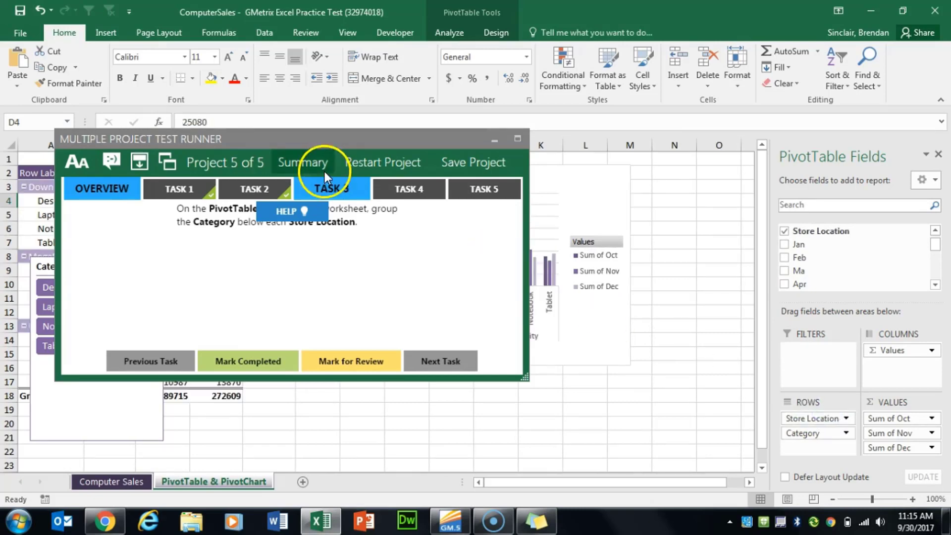
{"action": "left_click_drag", "start_coordinate": [338, 142], "coordinate": [527, 147]}
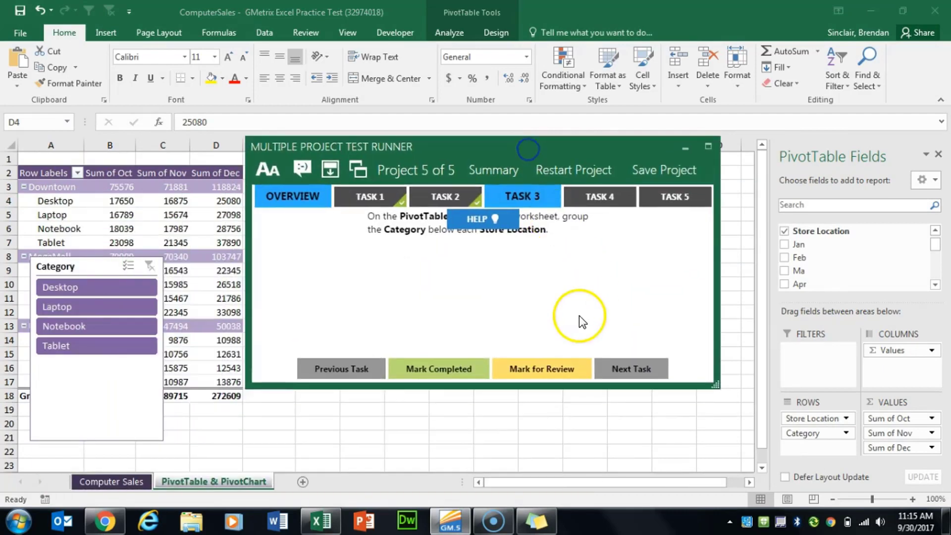
Mark Task 3 completed, open Task 4, and resize and move the test window off the field list
{"action": "left_click", "coordinate": [439, 369]}
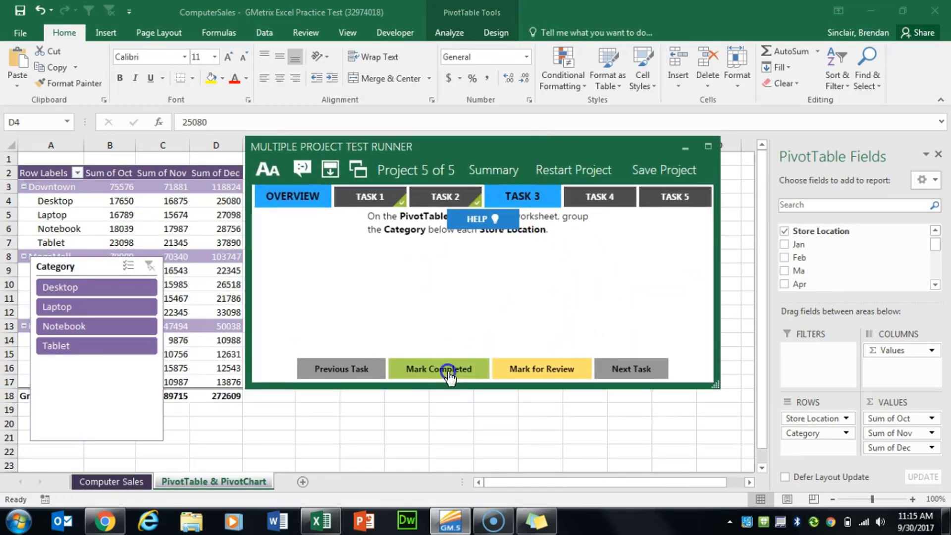
{"action": "left_click", "coordinate": [588, 203]}
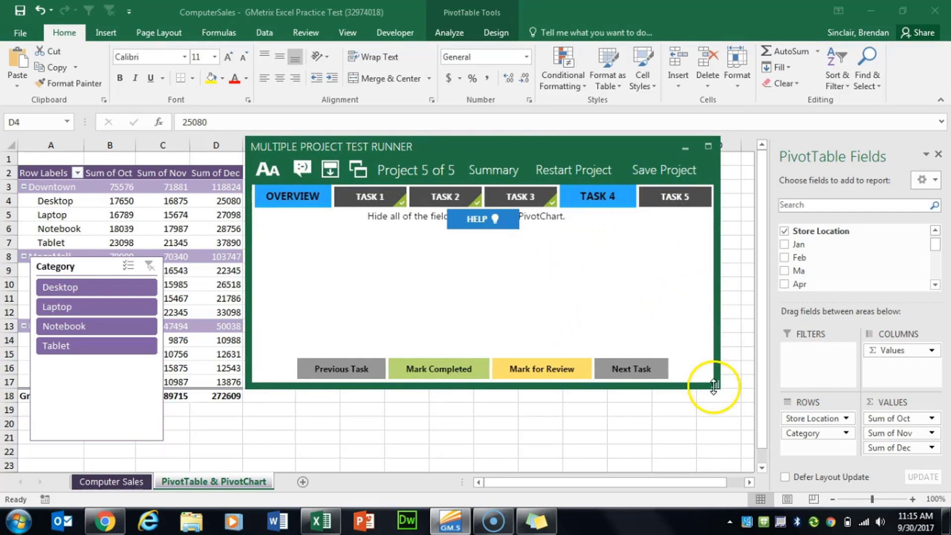
{"action": "left_click_drag", "start_coordinate": [715, 384], "coordinate": [719, 401]}
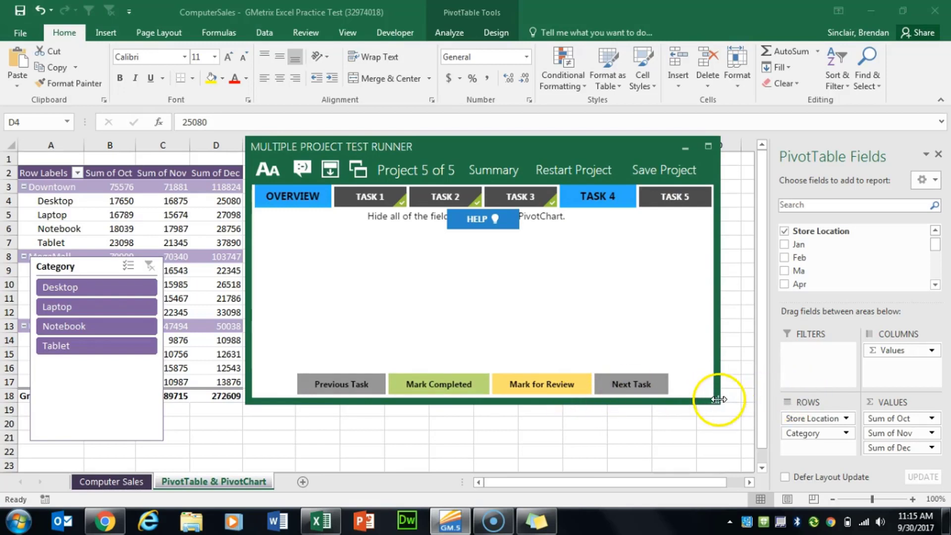
{"action": "left_click_drag", "start_coordinate": [718, 399], "coordinate": [803, 380]}
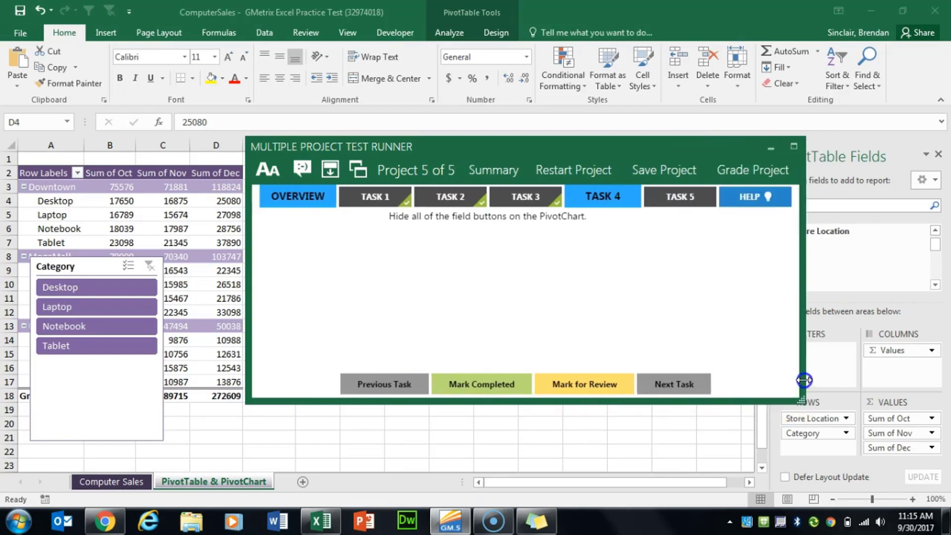
{"action": "left_click_drag", "start_coordinate": [624, 151], "coordinate": [403, 150]}
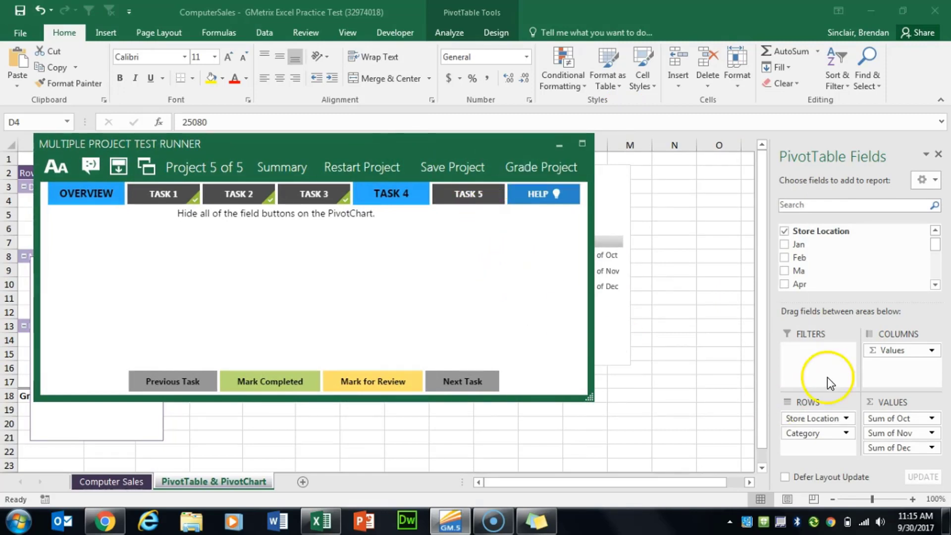
Try the PivotChart's Category and Store Location field button options, hiding then restoring the field buttons
{"action": "left_click", "coordinate": [847, 434]}
{"action": "left_click", "coordinate": [847, 433]}
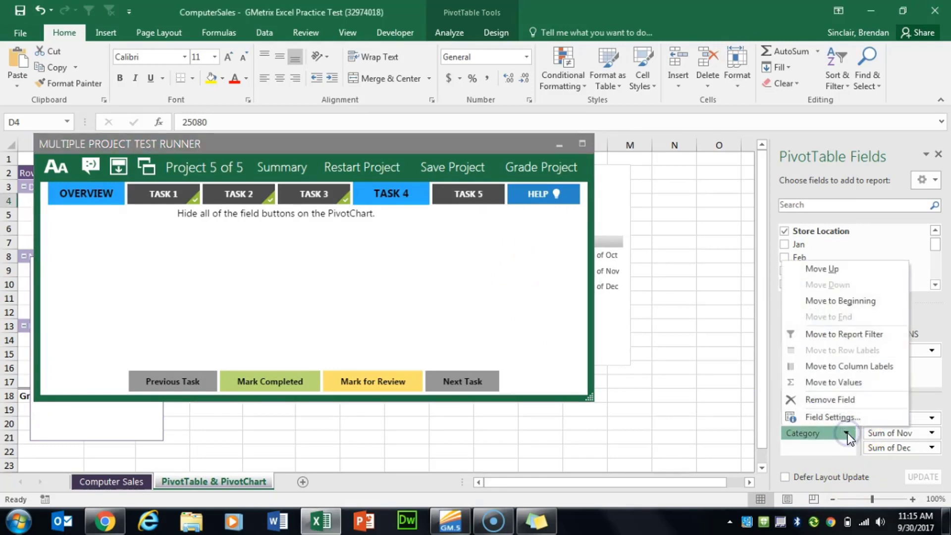
{"action": "left_click", "coordinate": [828, 473]}
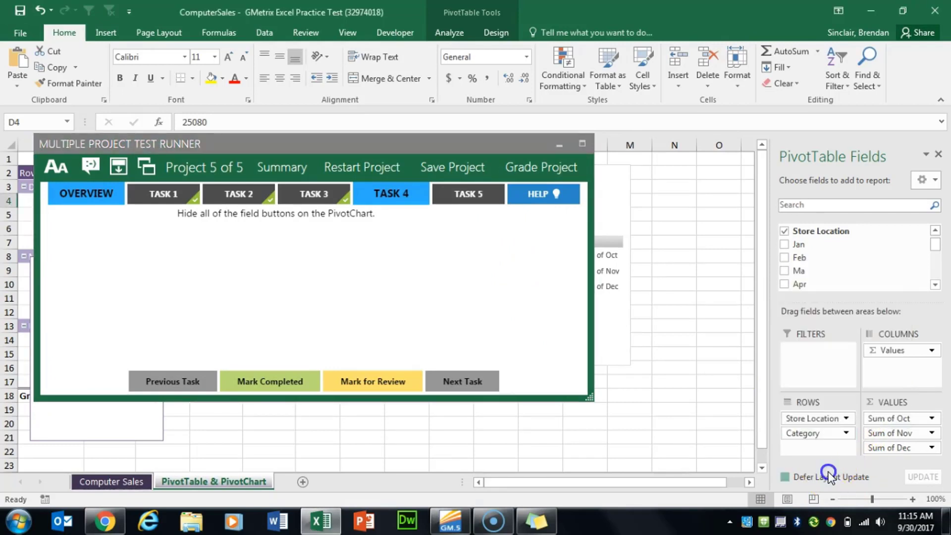
{"action": "left_click", "coordinate": [846, 419]}
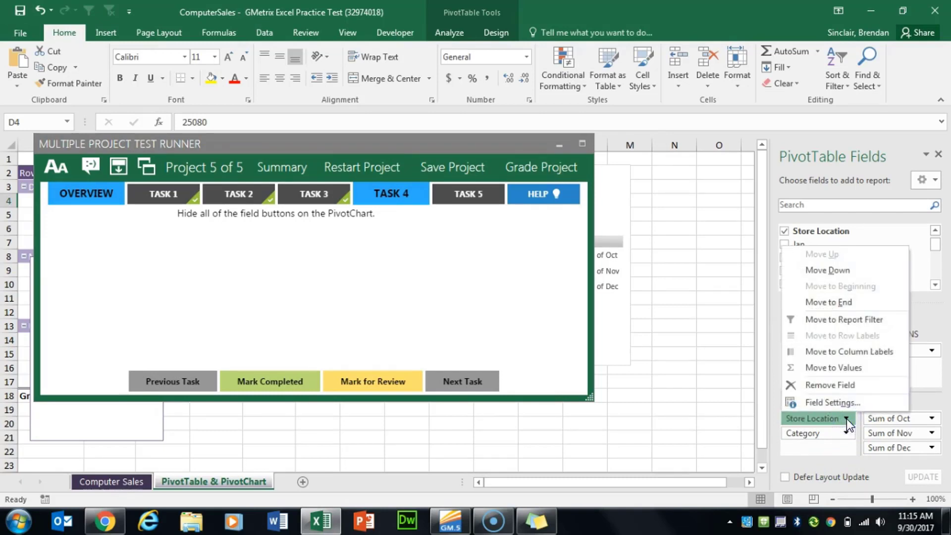
{"action": "left_click", "coordinate": [619, 200]}
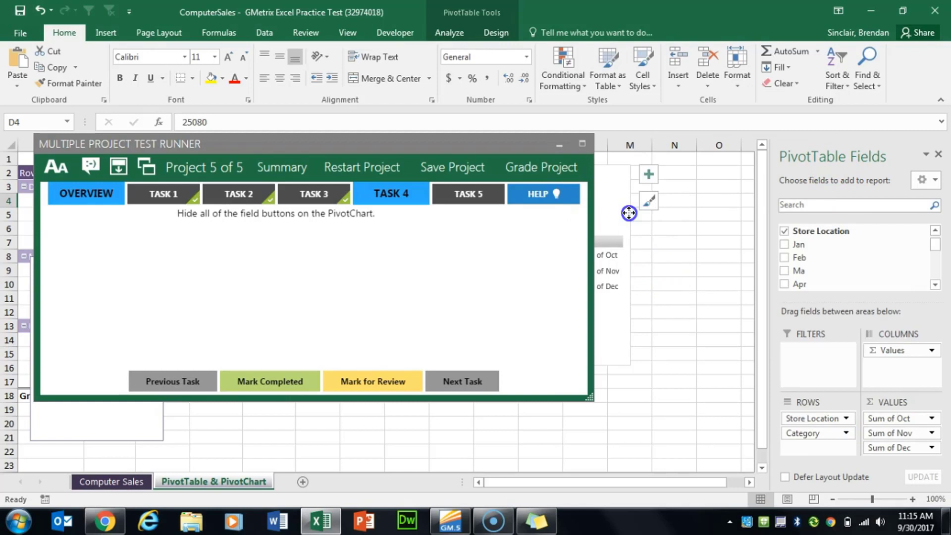
{"action": "left_click", "coordinate": [608, 184]}
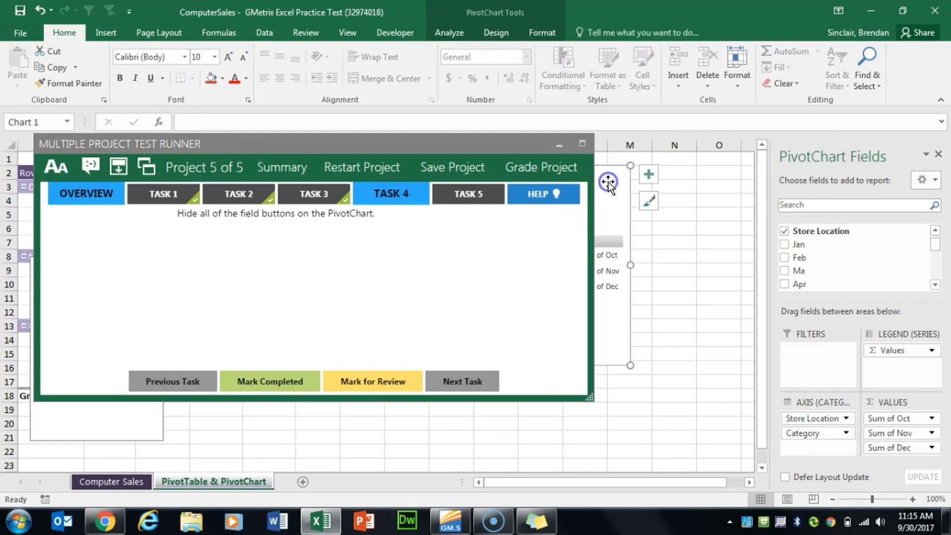
{"action": "left_click", "coordinate": [845, 433]}
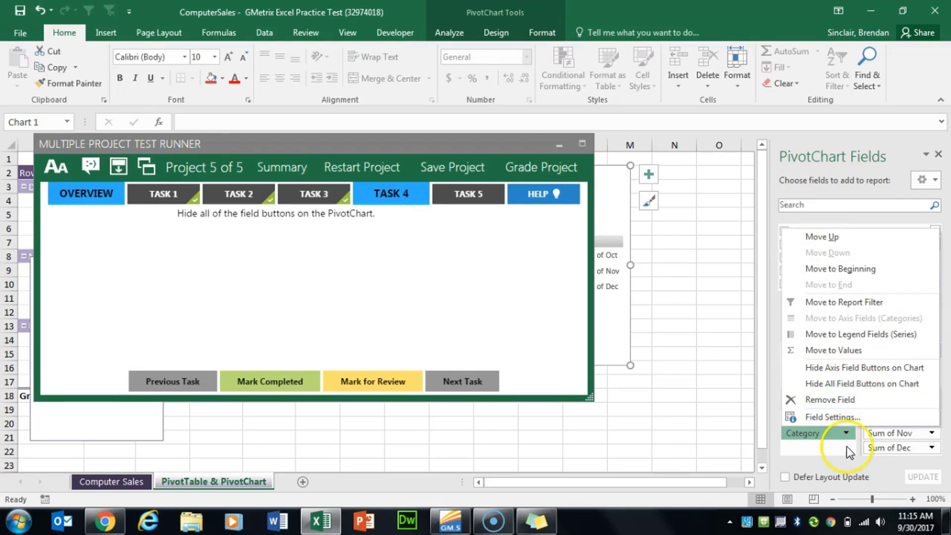
{"action": "left_click", "coordinate": [852, 434]}
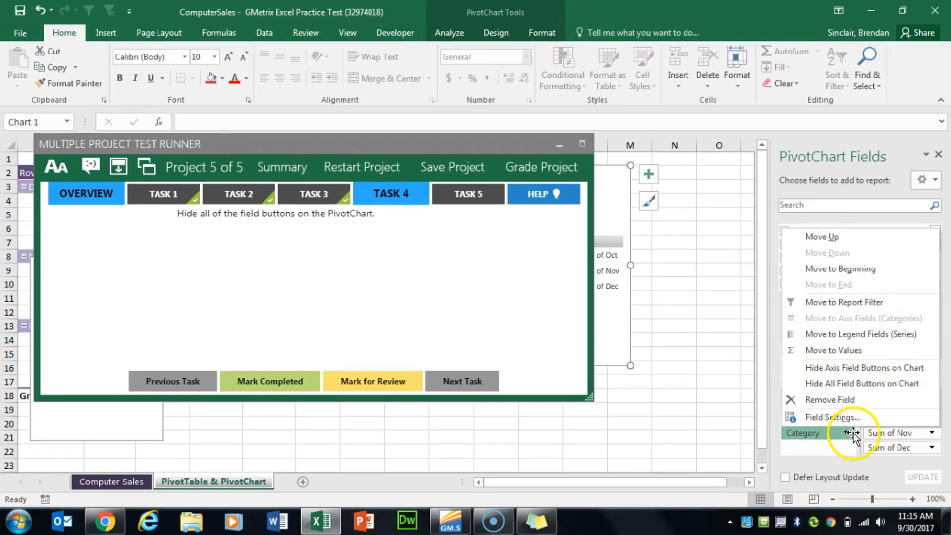
{"action": "left_click", "coordinate": [847, 385]}
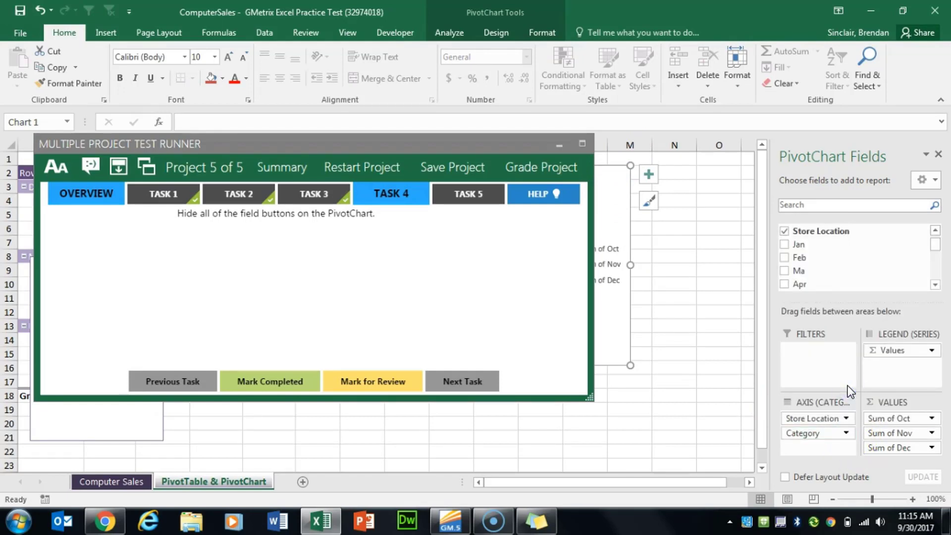
{"action": "left_click", "coordinate": [540, 165]}
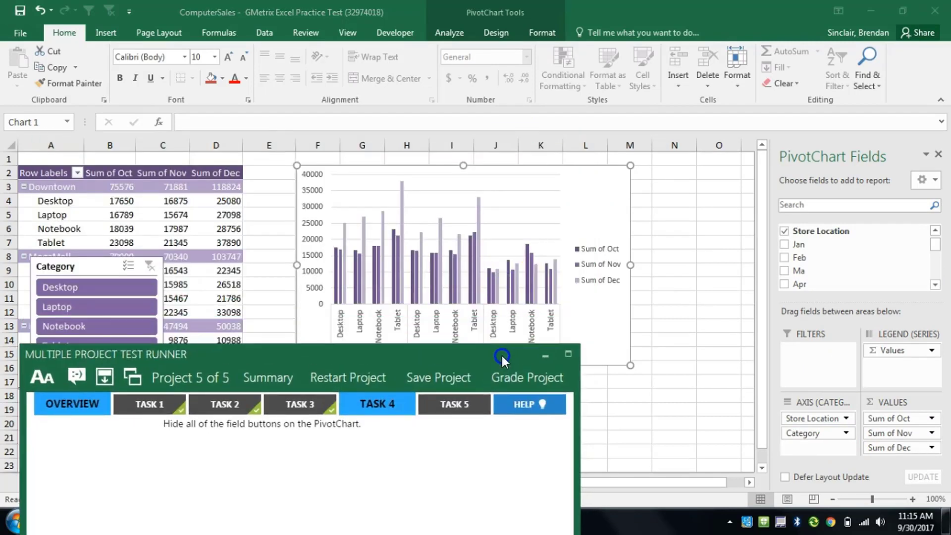
{"action": "left_click", "coordinate": [845, 432]}
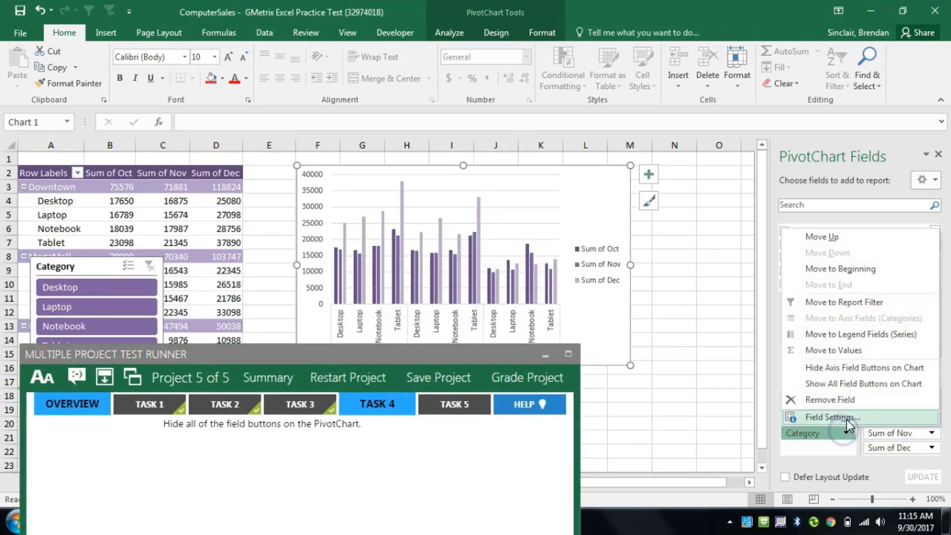
{"action": "left_click", "coordinate": [847, 384]}
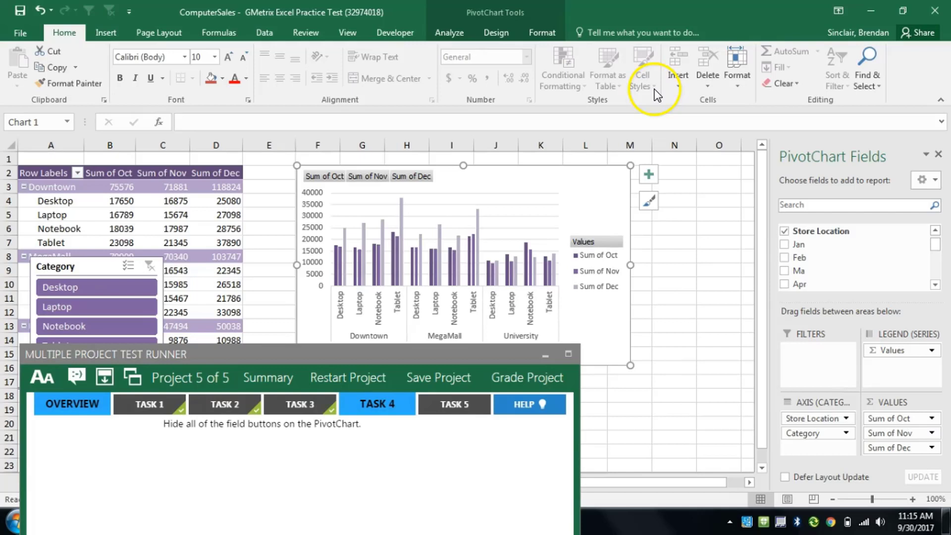
Hide all field buttons on the PivotChart with Field Buttons > Hide All
{"action": "left_click", "coordinate": [449, 33]}
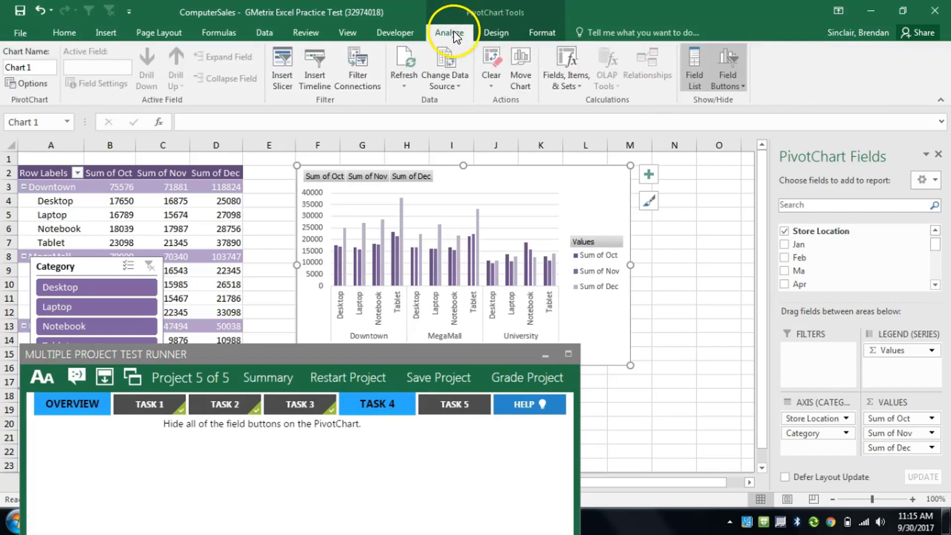
{"action": "left_click", "coordinate": [741, 84]}
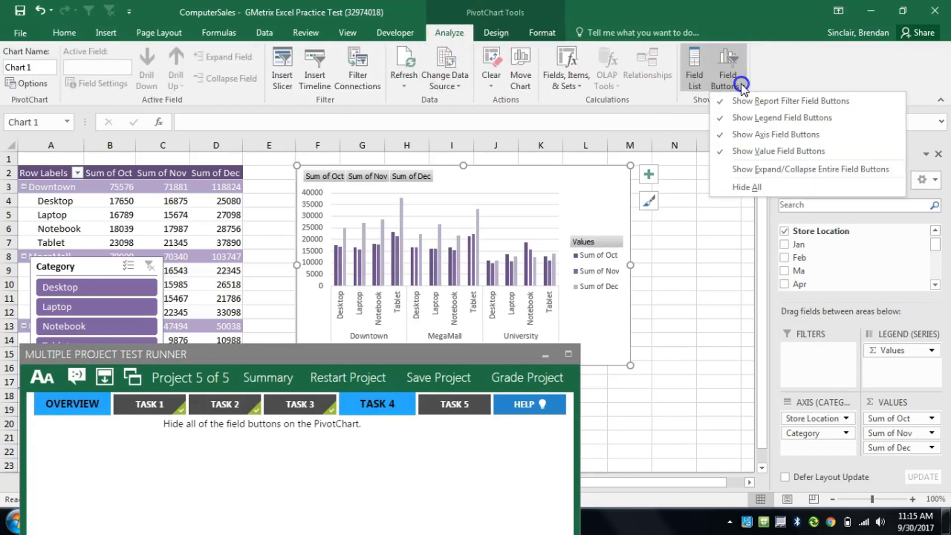
{"action": "left_click", "coordinate": [774, 188]}
{"action": "left_click_drag", "start_coordinate": [448, 348], "coordinate": [465, 246]}
Mark Task 4 completed, open Task 5, and dock the test window along the bottom of the screen
{"action": "left_click", "coordinate": [303, 492]}
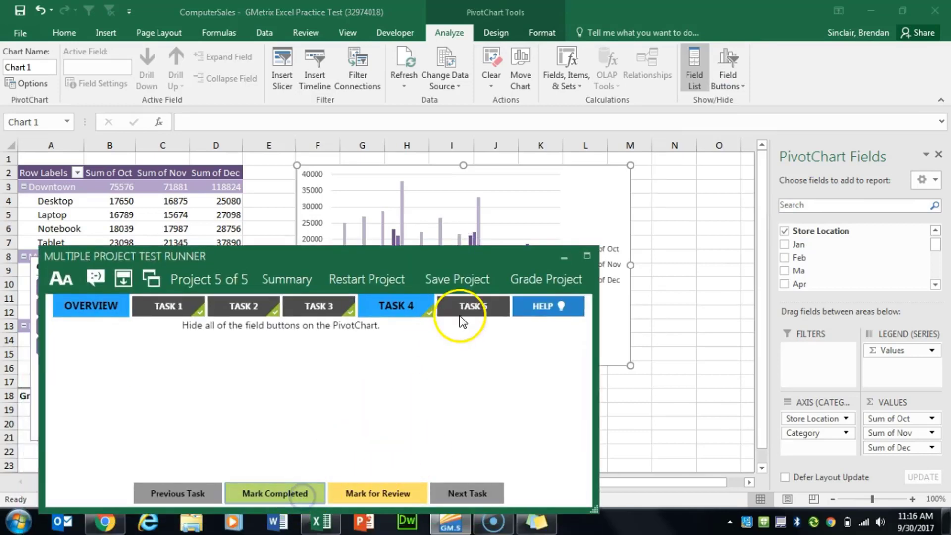
{"action": "left_click", "coordinate": [469, 303]}
{"action": "left_click_drag", "start_coordinate": [415, 251], "coordinate": [593, 269]}
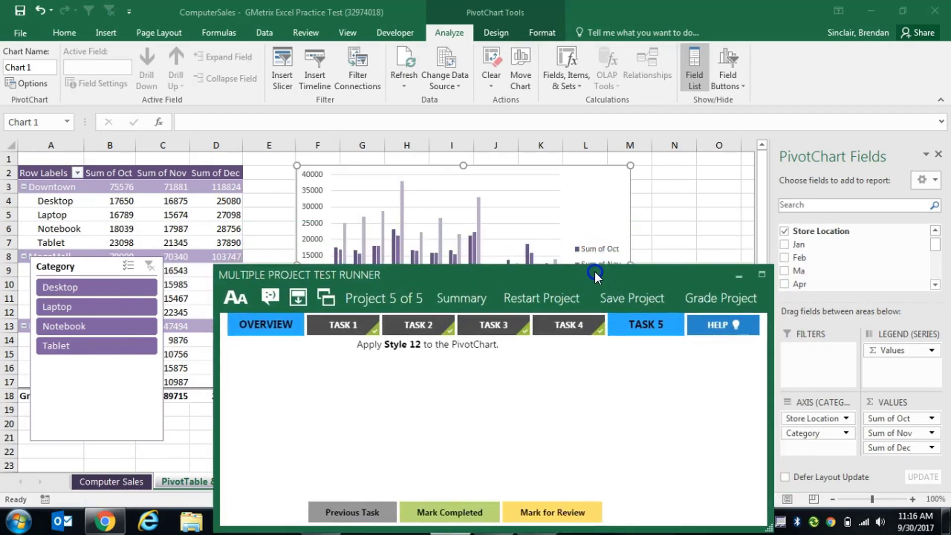
{"action": "left_click", "coordinate": [301, 300]}
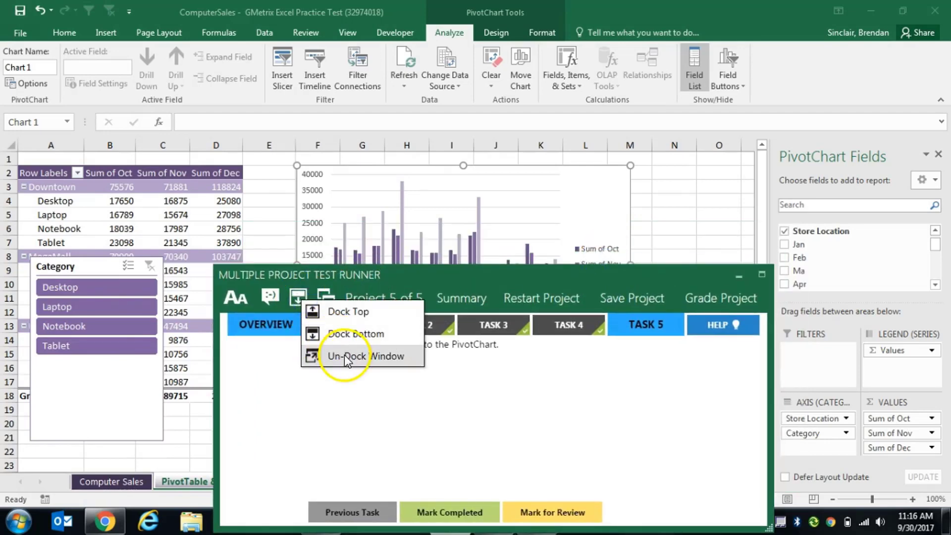
{"action": "left_click", "coordinate": [388, 334]}
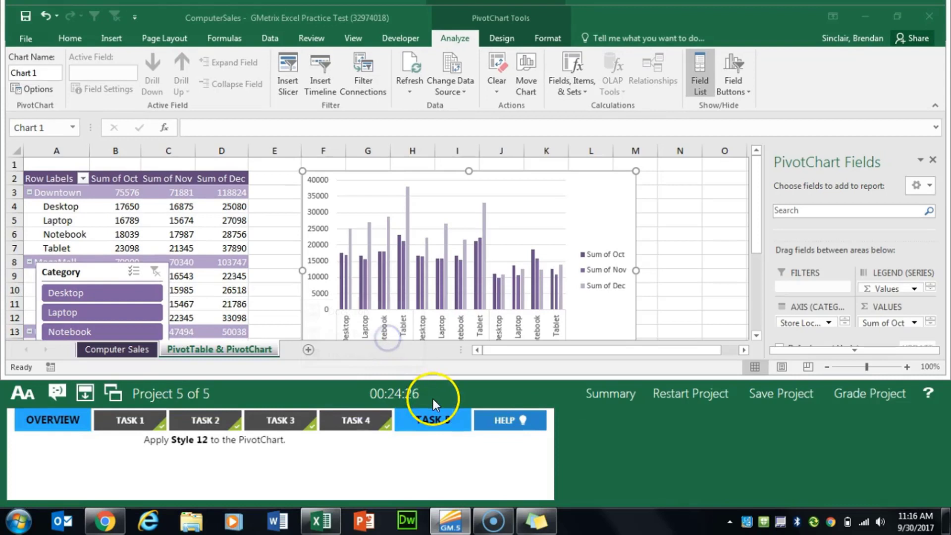
Apply the dark Chart Style 12 to the PivotChart
{"action": "left_click", "coordinate": [606, 203]}
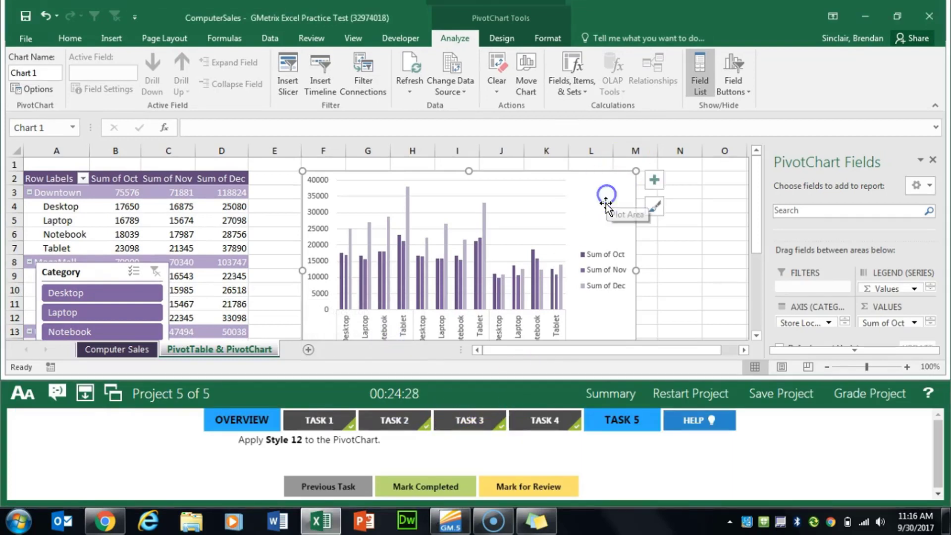
{"action": "left_click", "coordinate": [496, 35]}
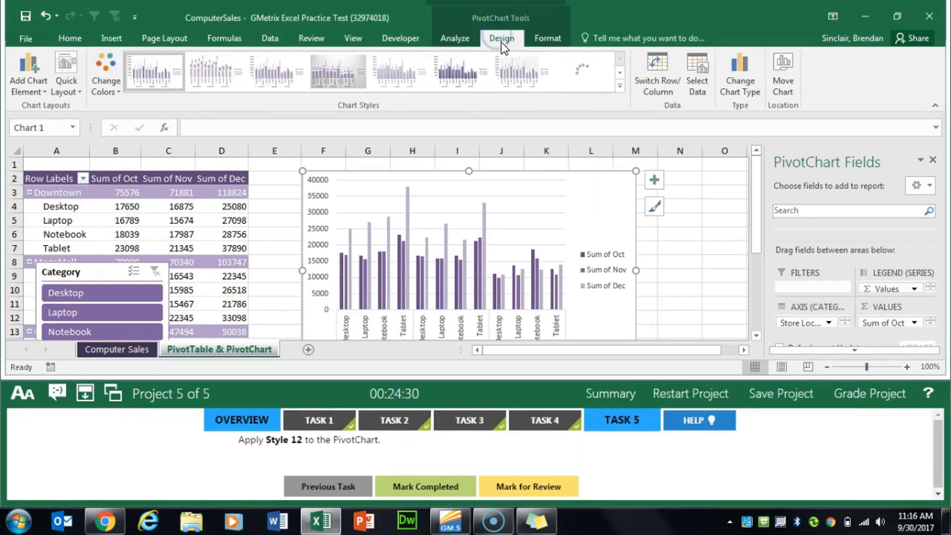
{"action": "left_click", "coordinate": [619, 85]}
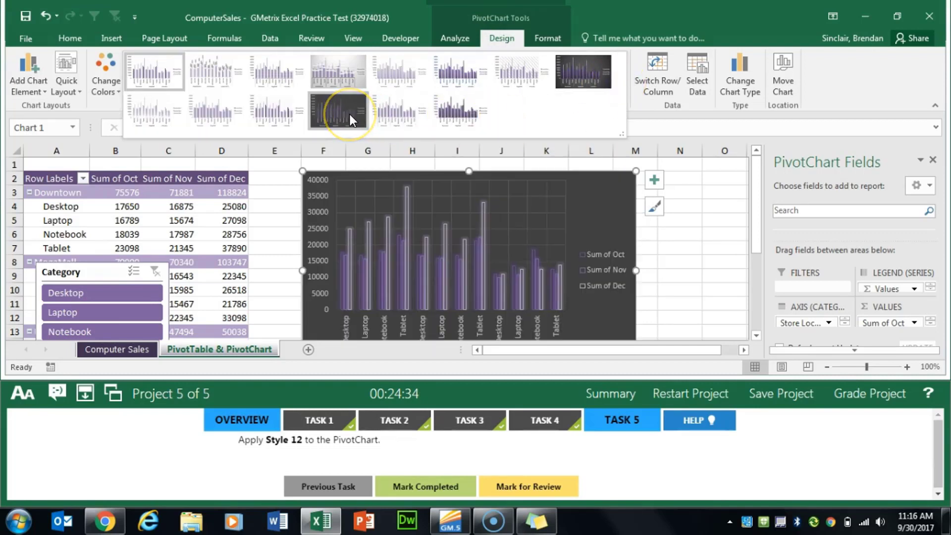
{"action": "left_click", "coordinate": [350, 114]}
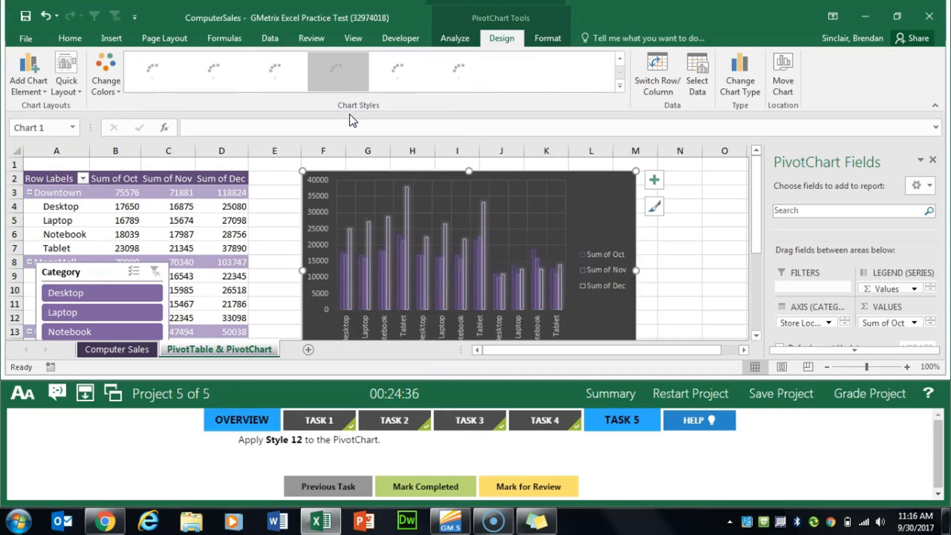